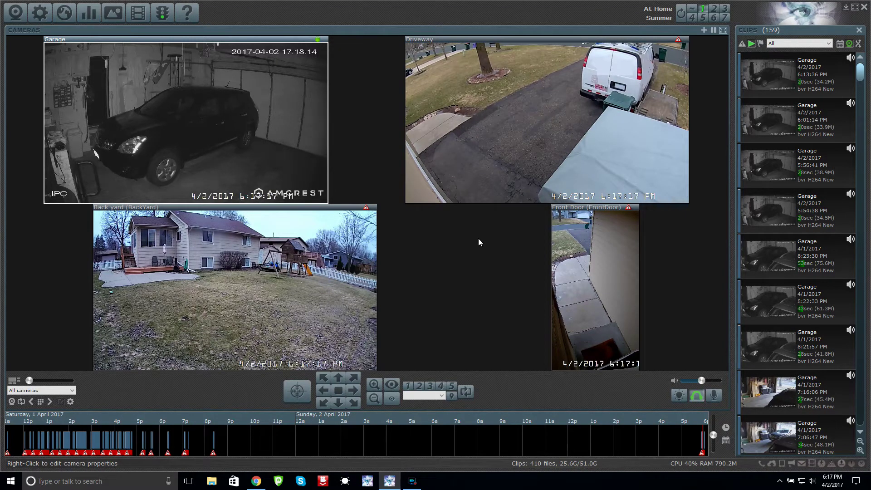
Step: Switch to the Amcrest camera's web interface in Chrome and review its alarm relay activation and motion detection settings
left_click(257, 481)
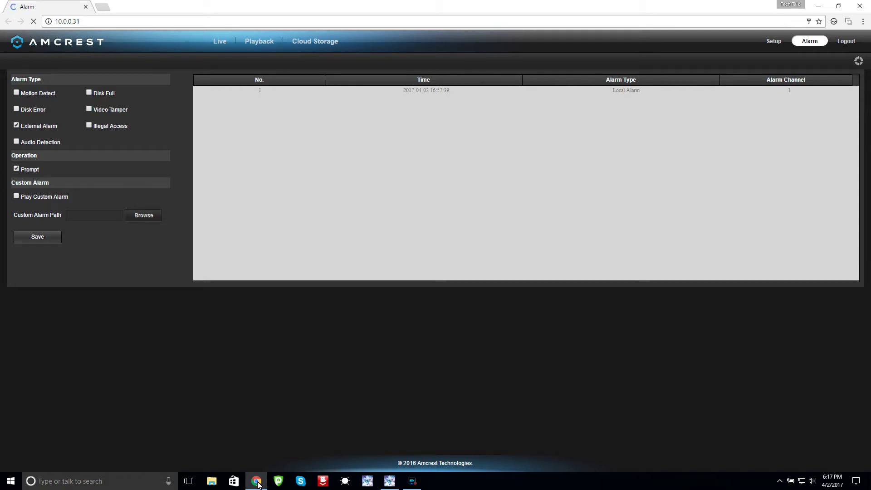
left_click(773, 41)
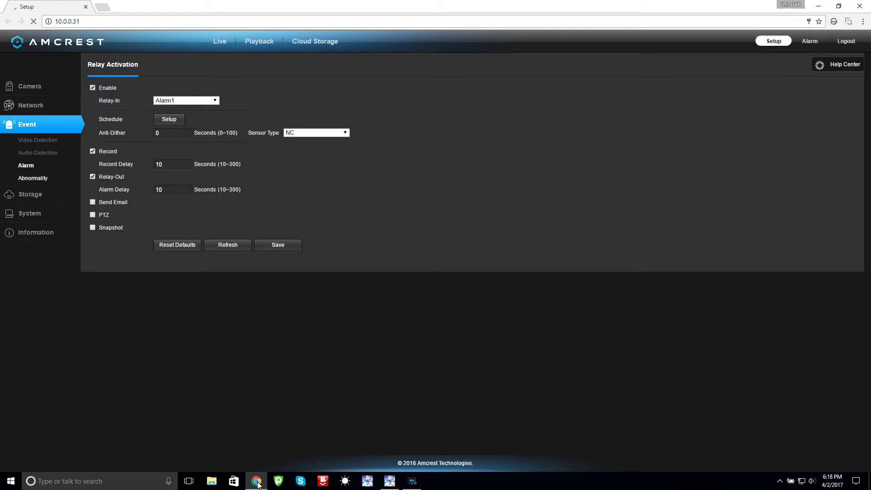
left_click(39, 140)
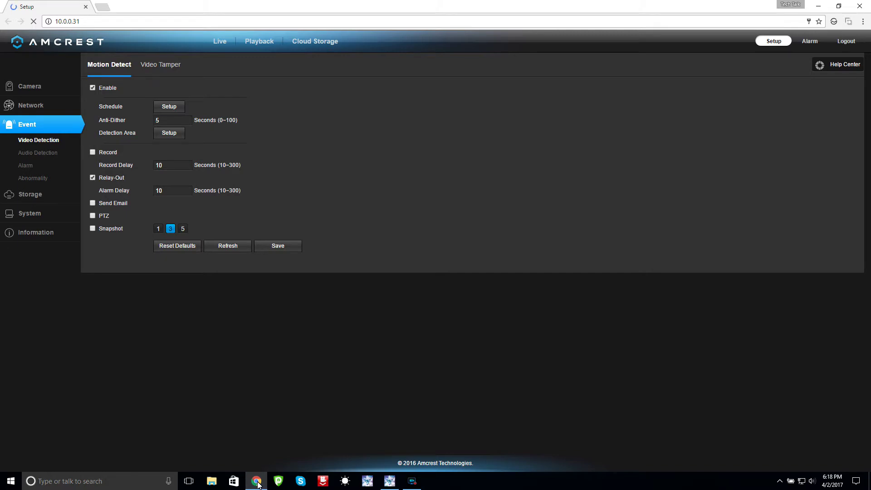
left_click(170, 133)
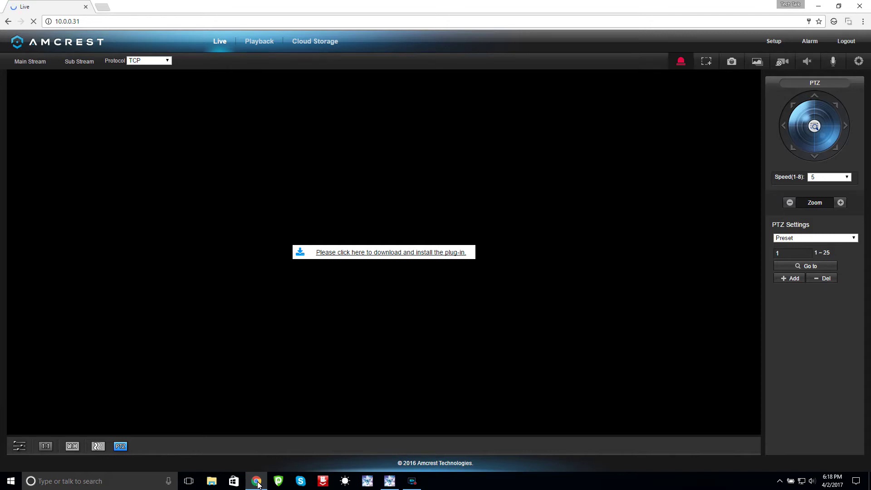
Step: Switch back to Blue Iris and open the network IP configuration in the Garage camera's video properties
left_click(257, 481)
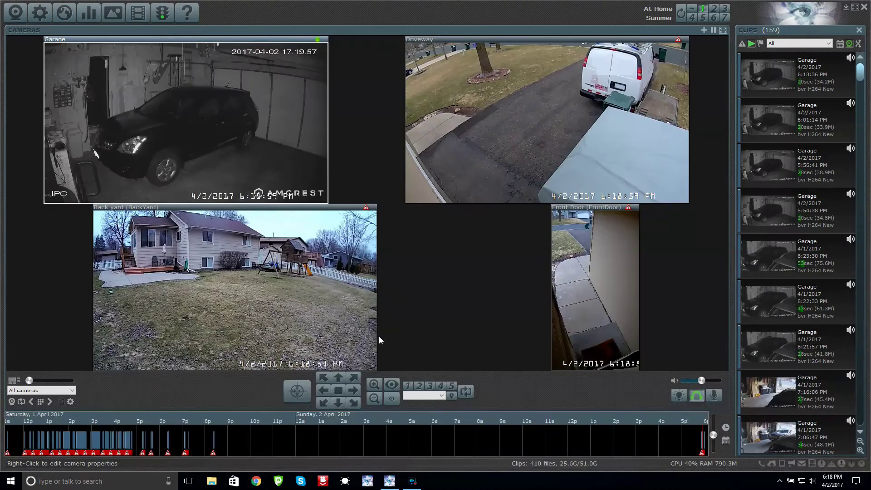
left_click(464, 251)
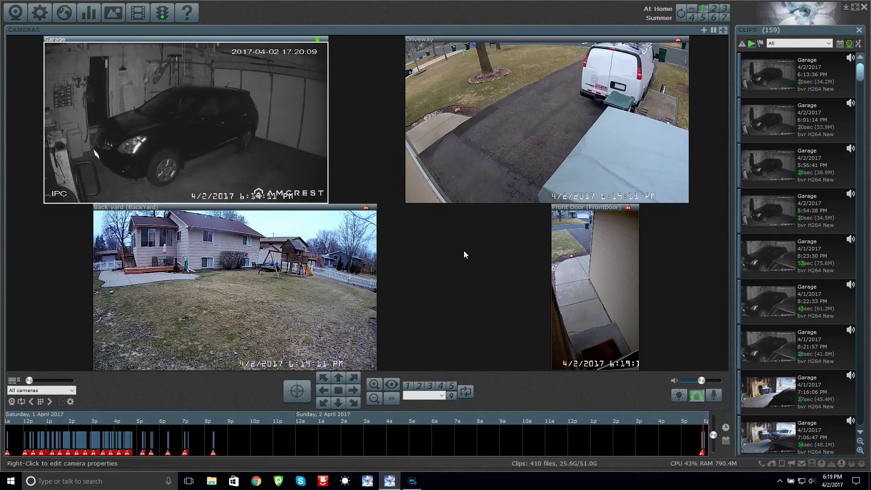
key("Menu")
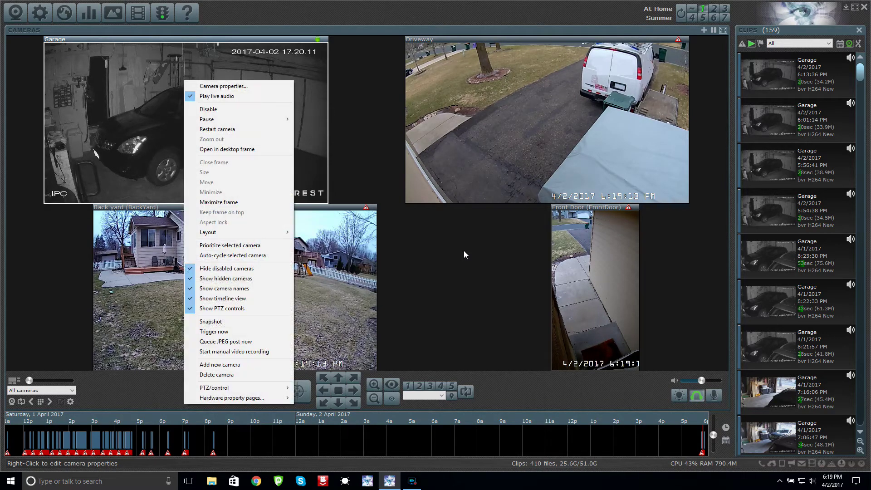
key("Down")
key("Return")
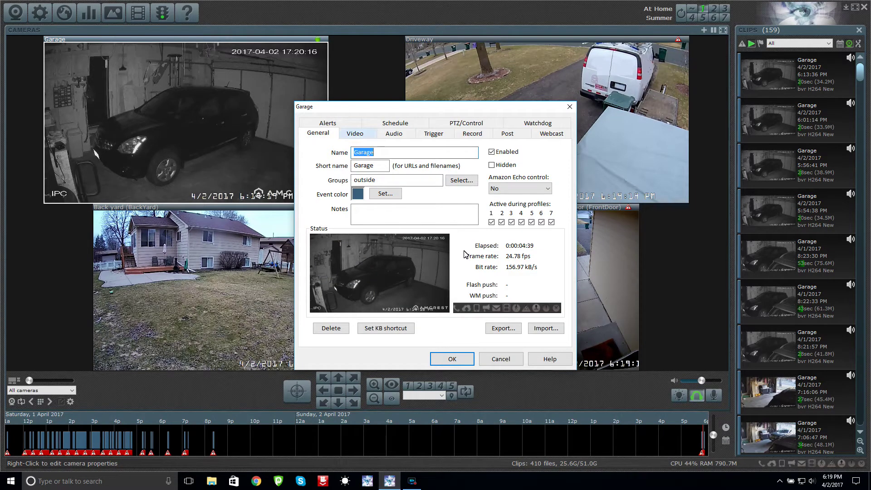
key("ctrl+Tab")
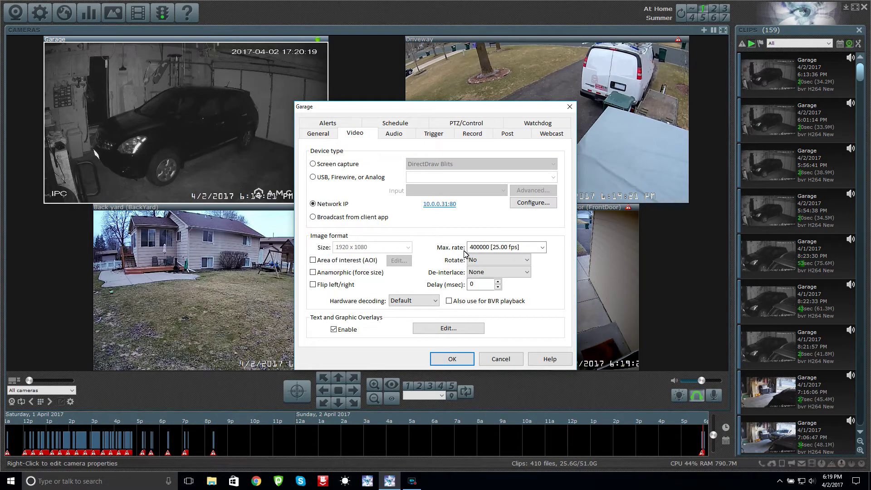
left_click(533, 203)
key("Return")
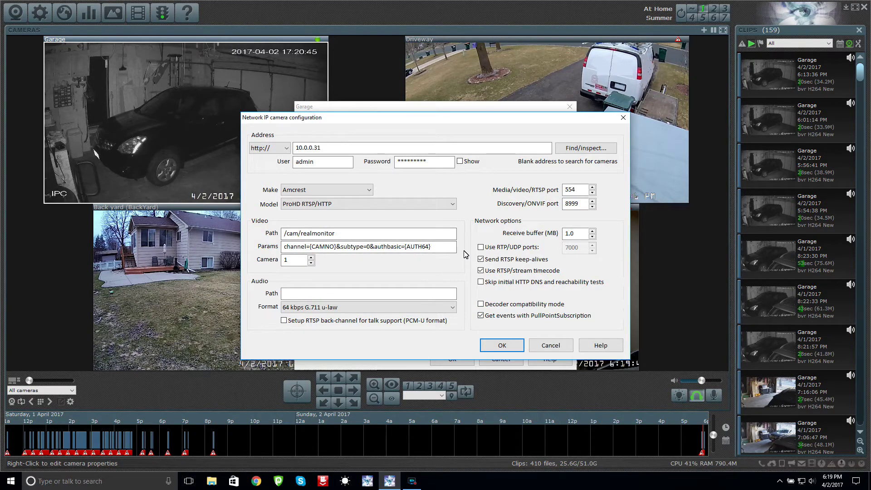
Step: Review the Garage camera's video parameters, make and model options, keeping Amcrest ProHD RTSP/HTTP, and accept the network configuration
left_click_drag(283, 246, 433, 247)
left_click(434, 247)
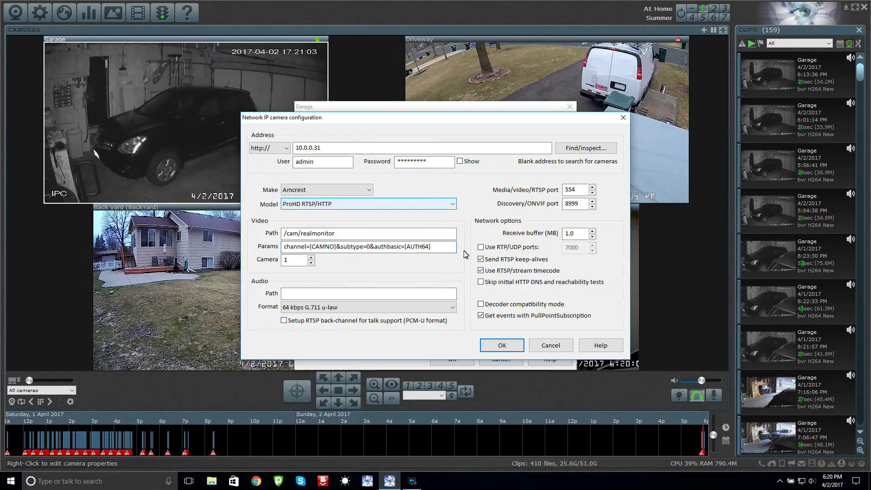
left_click(371, 203)
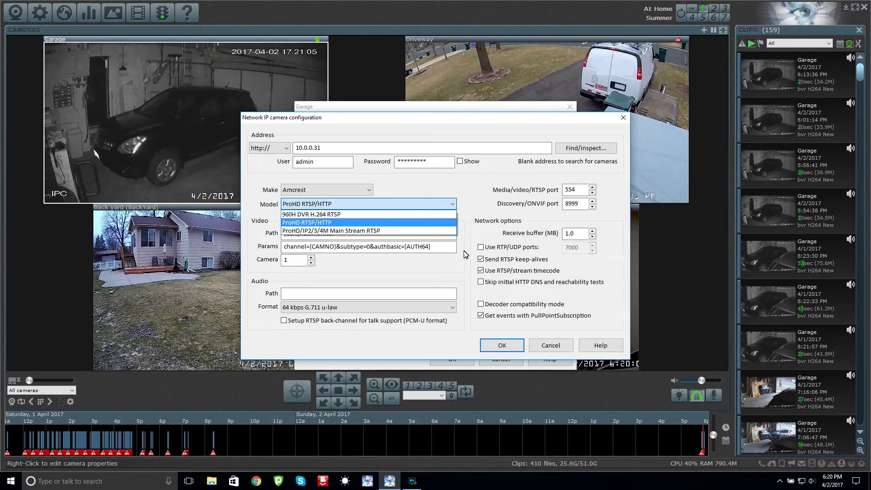
key("Return")
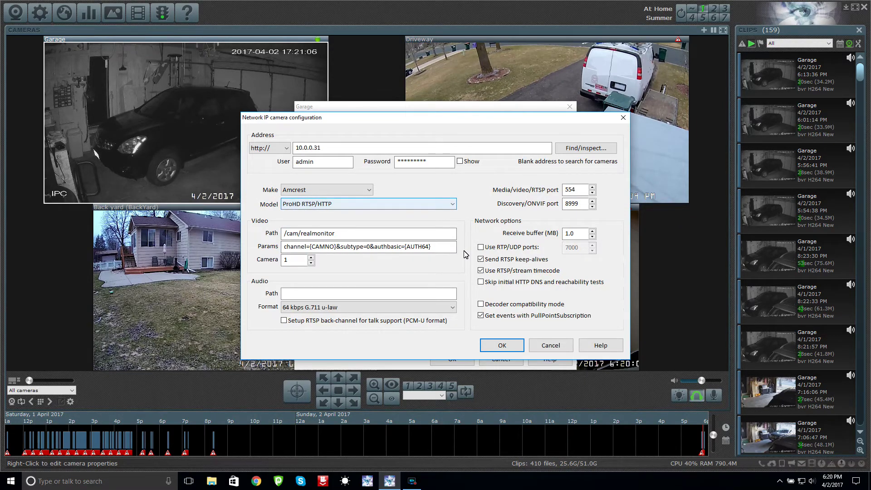
key("shift+Tab")
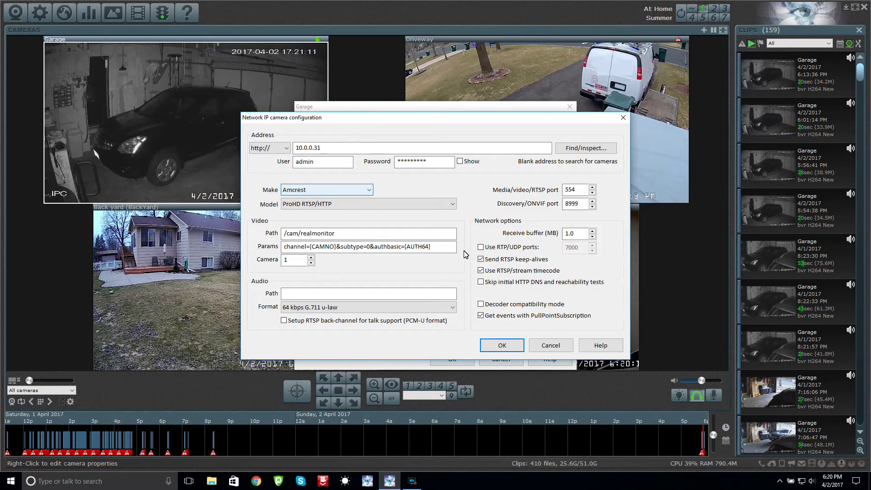
key("Tab")
key("Tab")
key("Tab")
key("Tab")
key("Tab")
key("Tab")
key("Tab")
key("Tab")
key("Tab")
key("Tab")
key("Tab")
key("Tab")
key("Tab")
key("Tab")
key("Tab")
key("Tab")
key("Tab")
key("Tab")
key("Tab")
key("Tab")
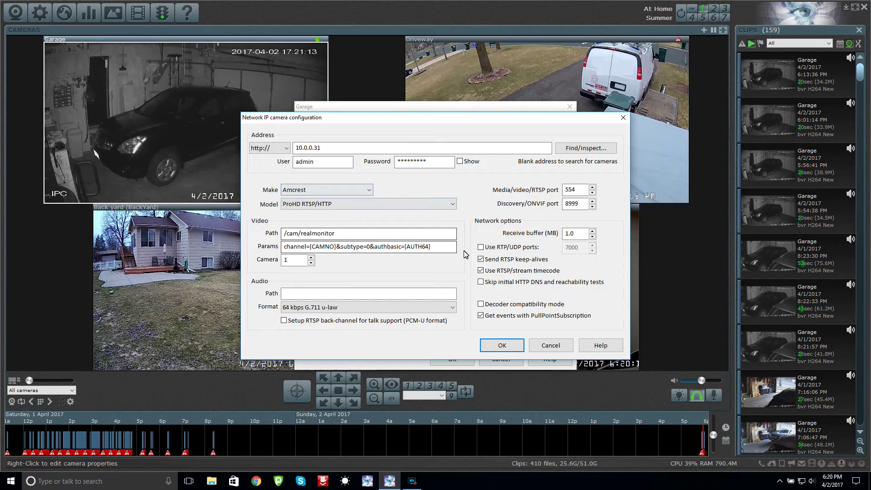
key("shift+Tab")
key("Return")
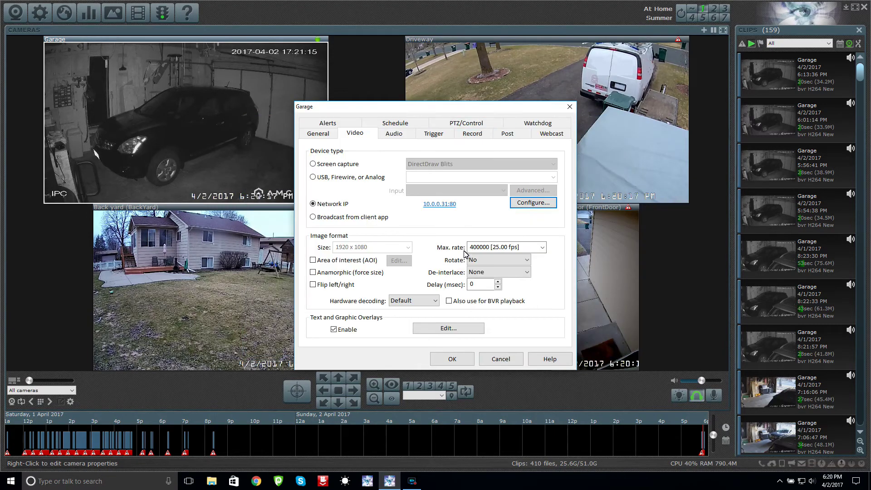
Step: Review the Garage camera's trigger sources and recording options for the At Home profile
left_click(434, 133)
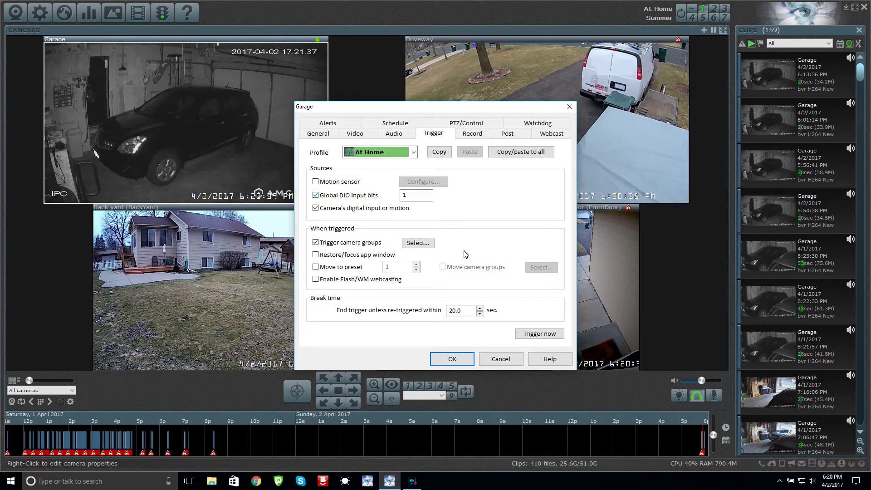
key("Tab")
key("ctrl+Tab")
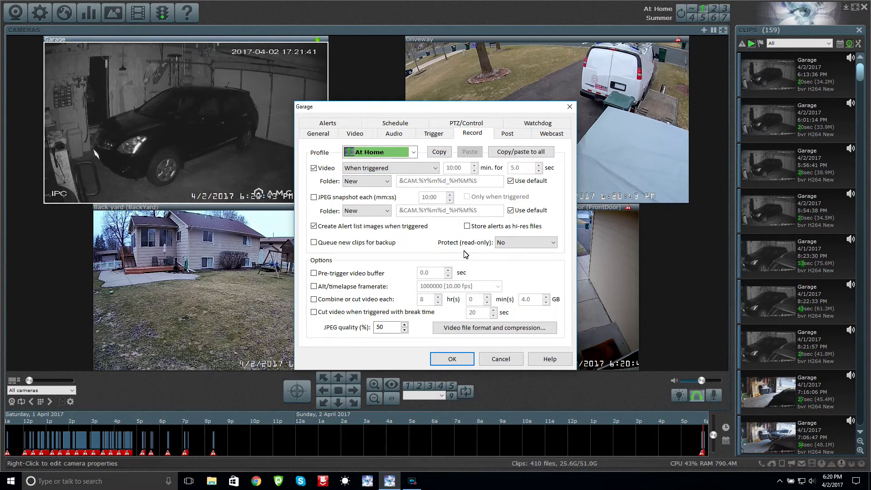
key("Tab")
key("Tab")
key("Tab")
key("Tab")
key("space")
key("alt+p")
key("ctrl+shift+Tab")
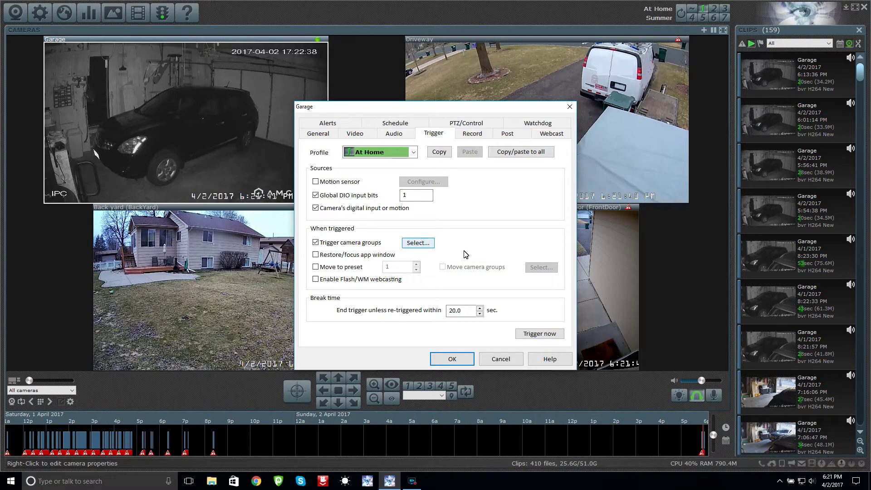
Step: Check which camera groups the Garage camera triggers and close its properties without saving
left_click(418, 242)
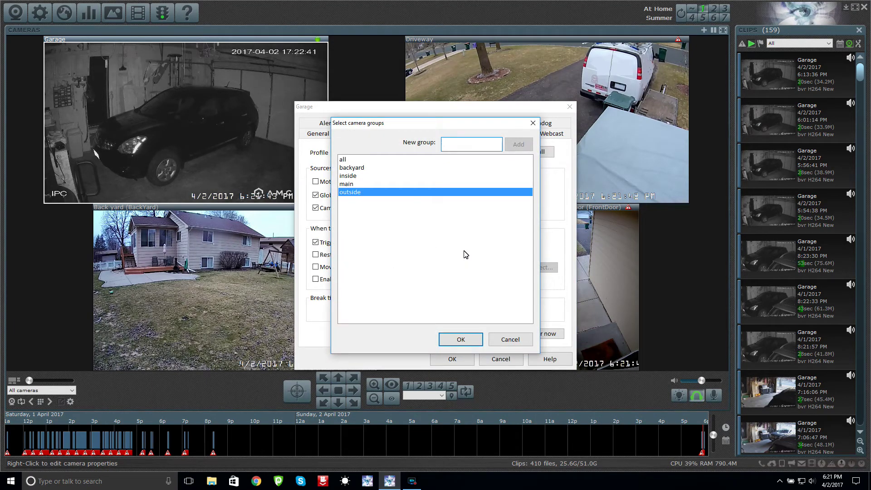
left_click(350, 192)
left_click(510, 339)
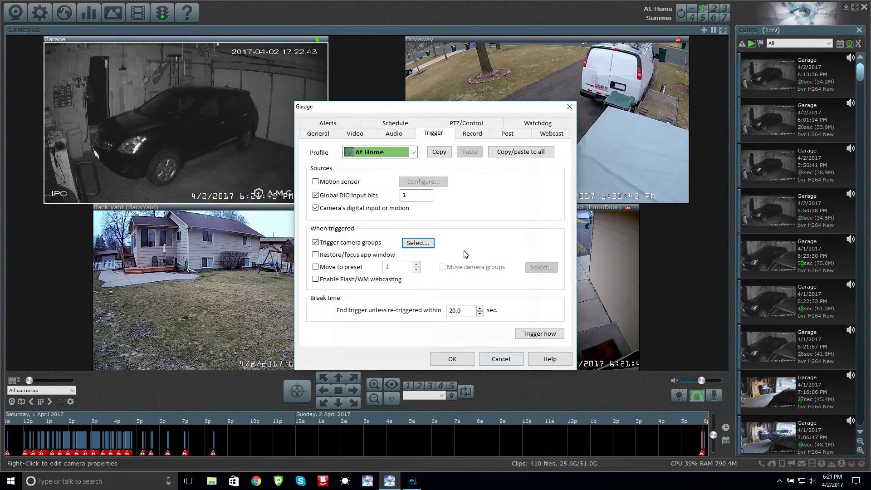
key("Escape")
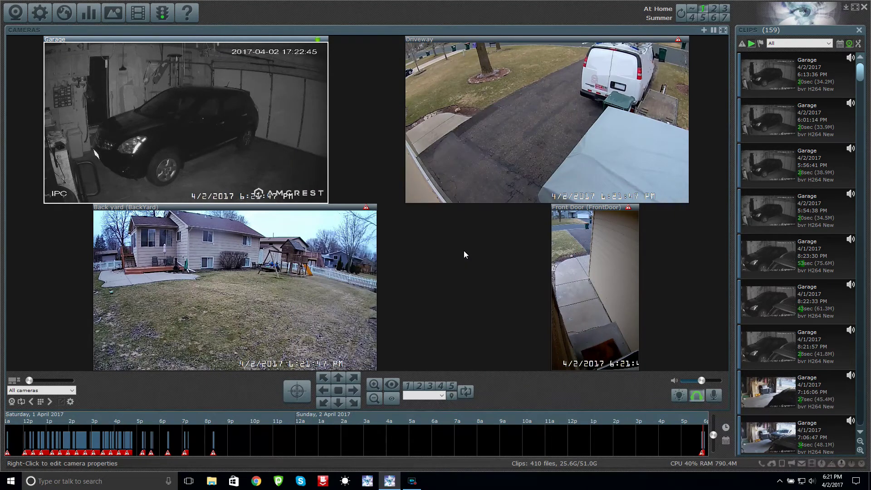
Step: Display only the outside camera group in the live view, and return to showing all cameras
key("alt+Down")
key("Down")
key("Down")
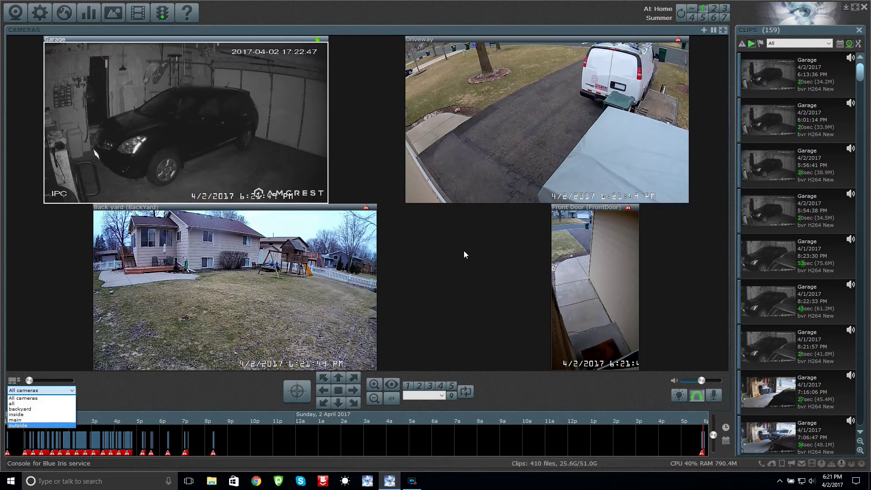
key("Return")
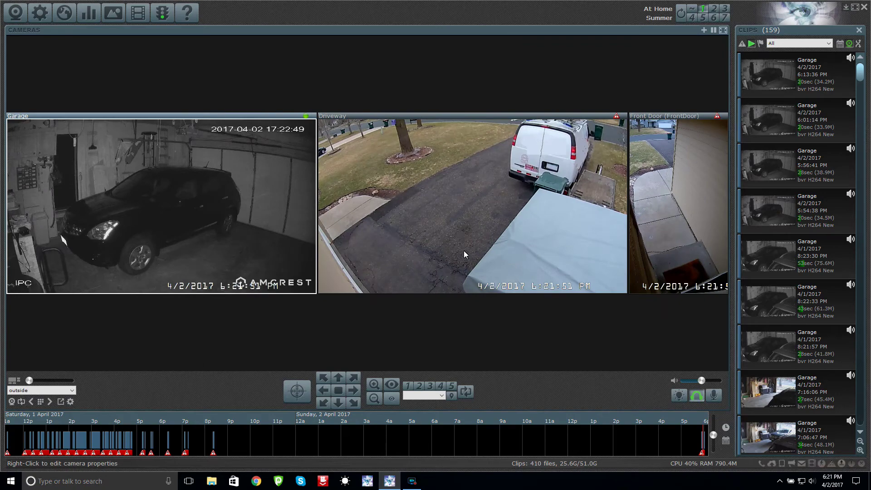
key("alt+Down")
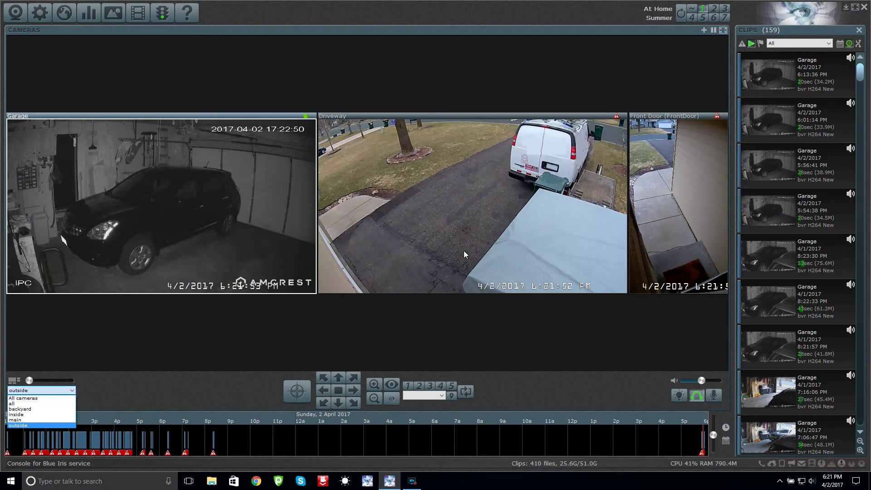
key("Return")
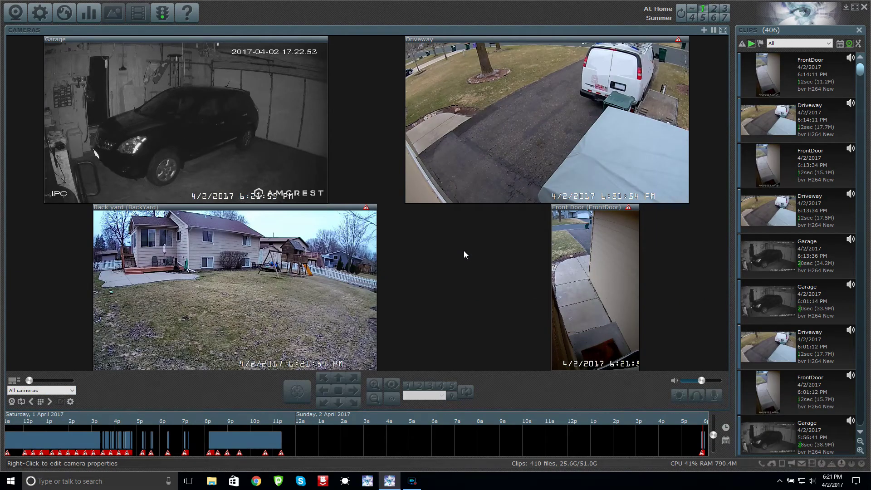
Step: Review the Driveway camera's trigger and recording settings for the At Home profile, and close its properties without saving
key("shift+F10")
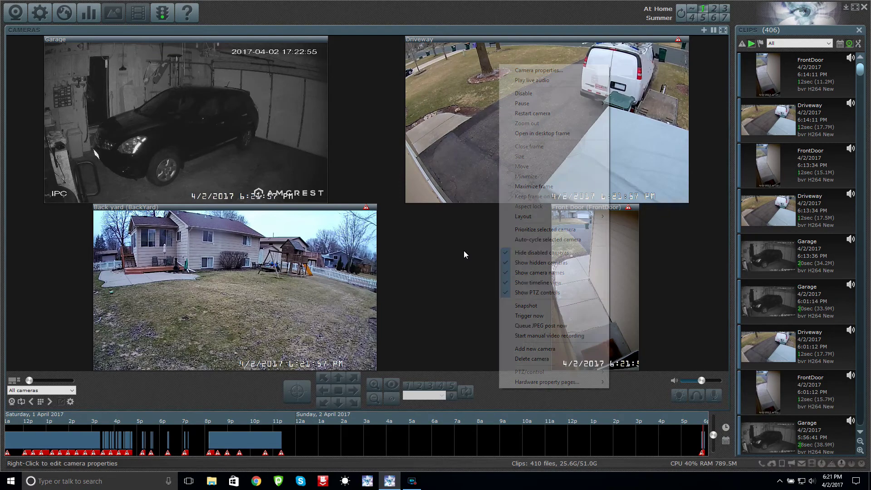
key("Return")
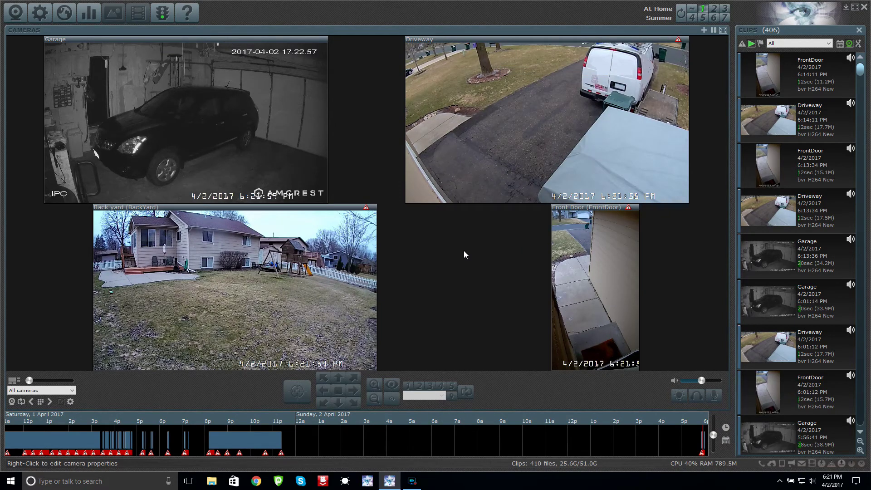
right_click(464, 254)
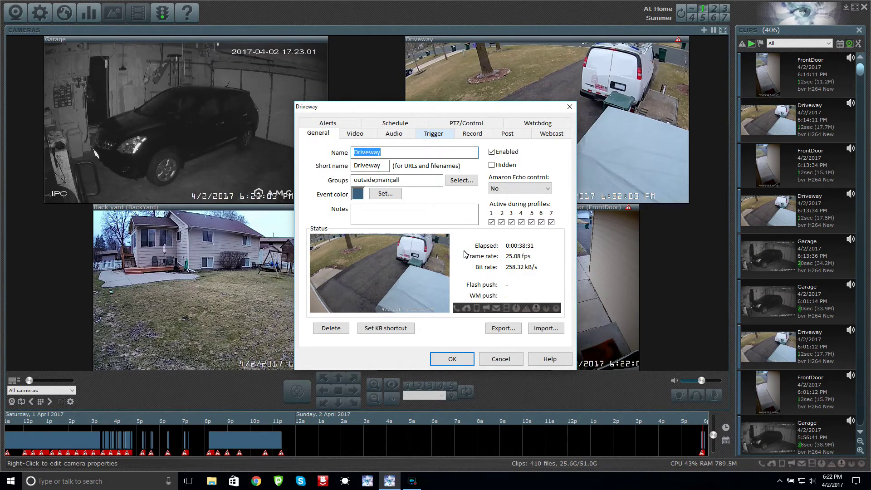
left_click(434, 133)
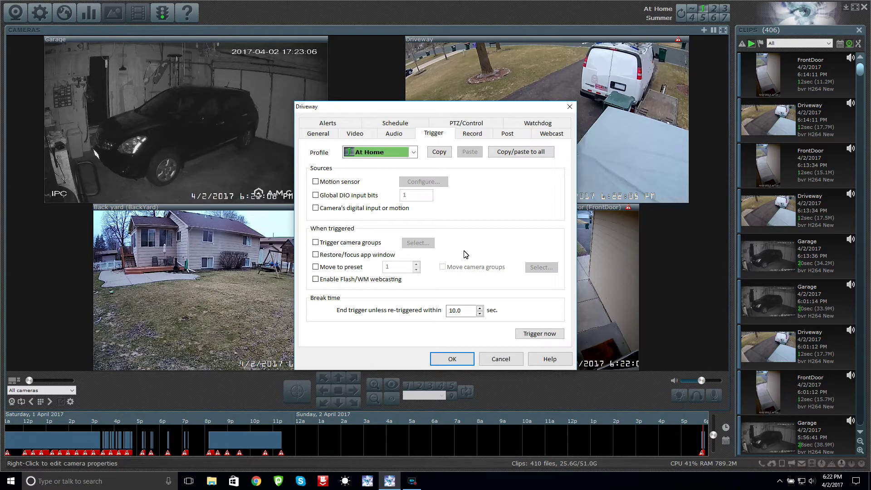
key("ctrl+Tab")
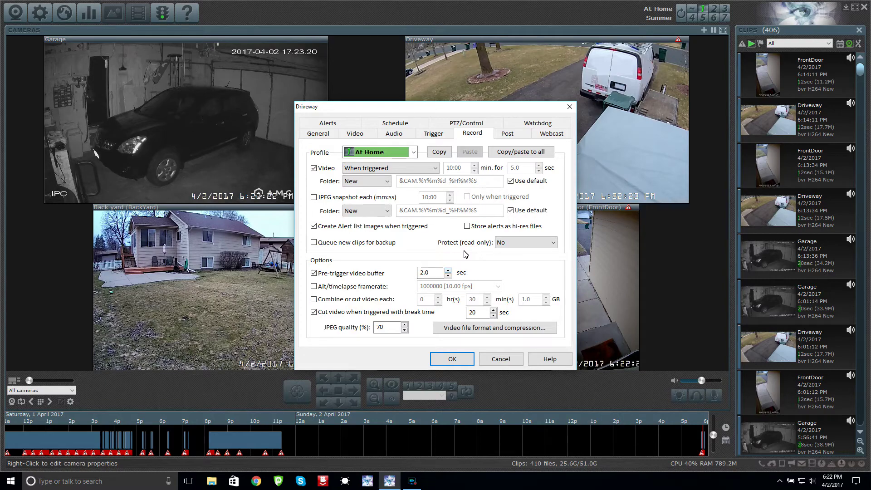
key("Tab")
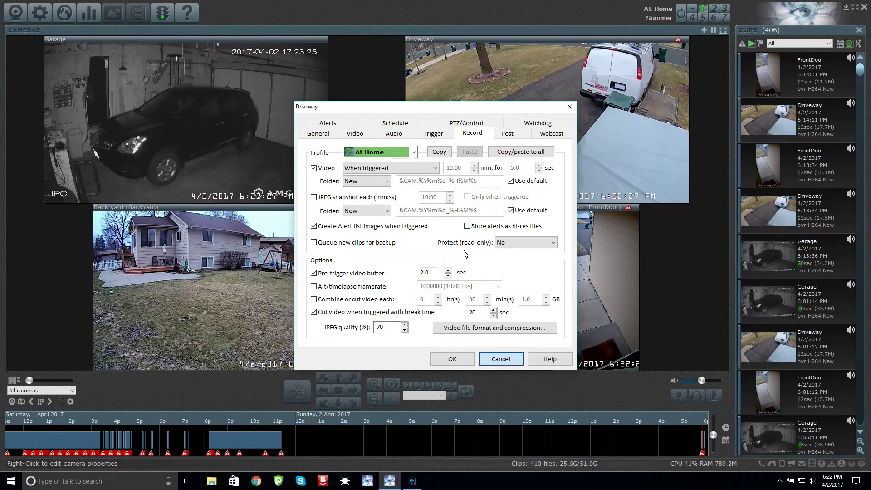
key("Return")
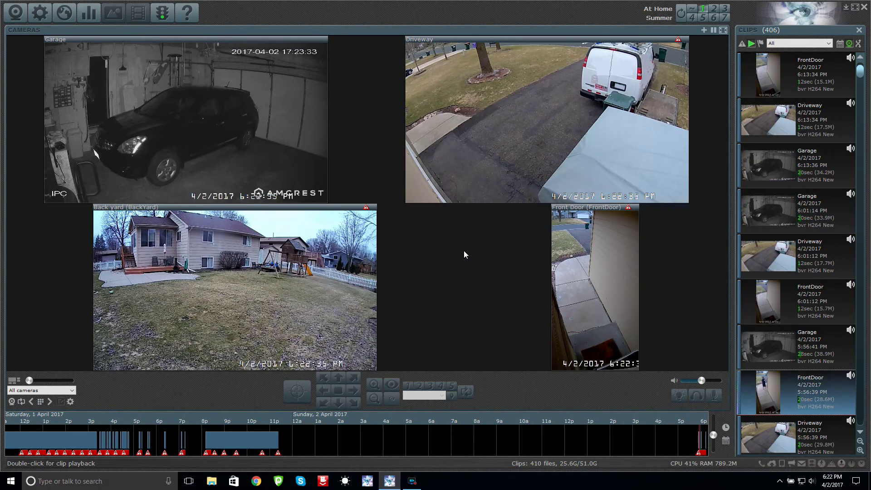
Step: Play back the 5:56:39 PM FrontDoor clip from 4/2/2017, followed by the Driveway clip recorded at the same time
key("Return")
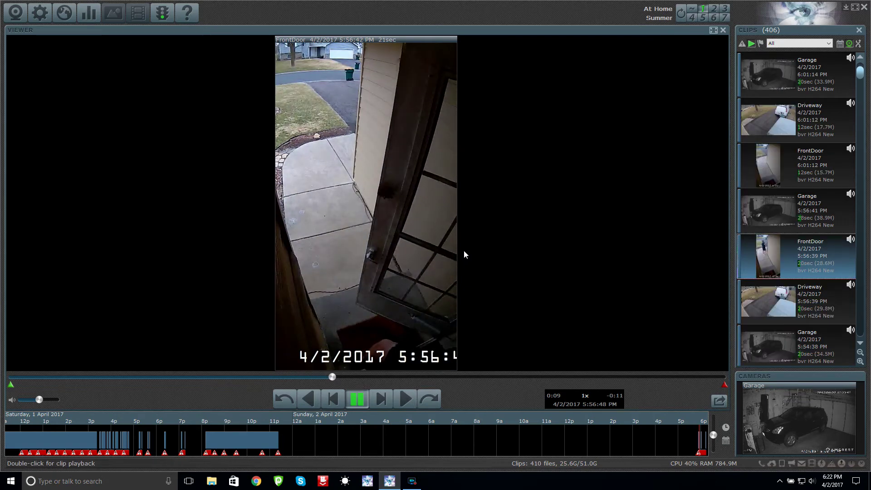
key("Down")
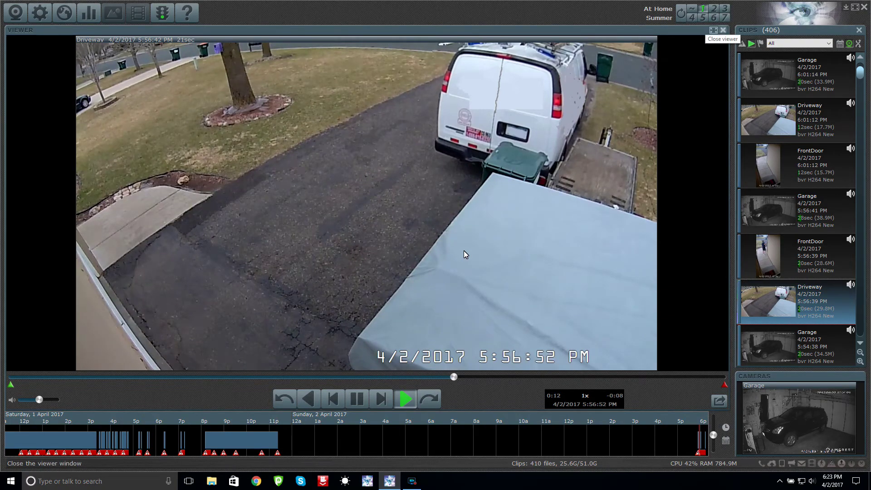
Step: Close the Driveway clip playback, briefly select the Driveway camera in the live view, and clear the selection to list all clips
left_click(723, 31)
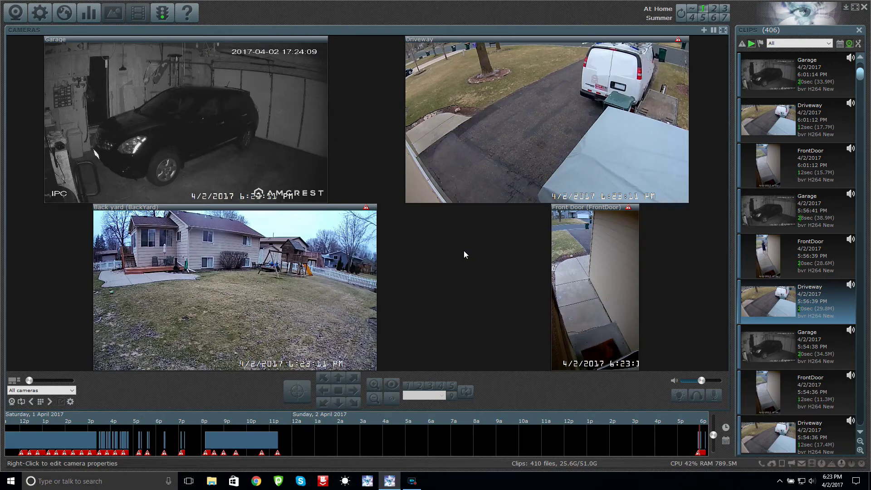
key("Right")
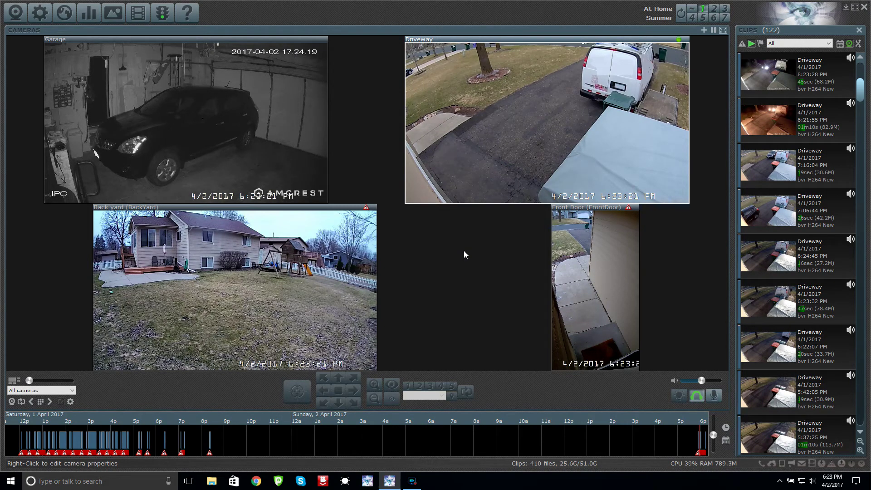
left_click(464, 254)
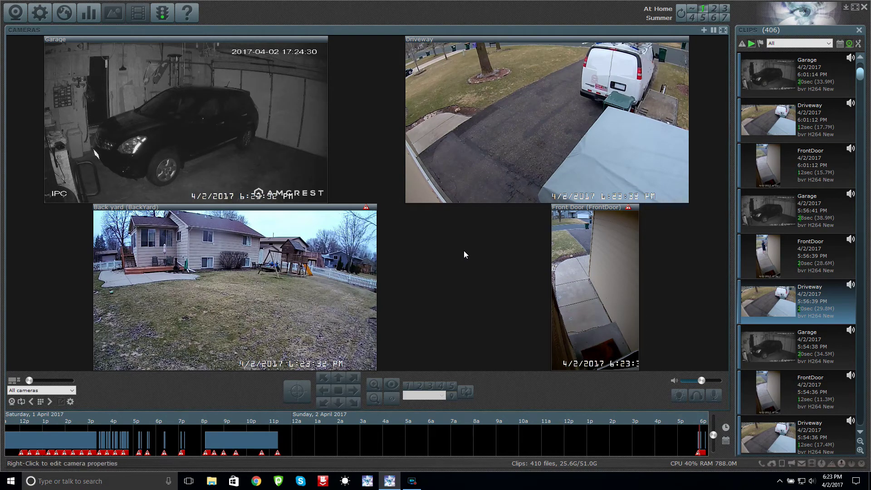
Step: Manually trigger the Garage camera from the live view to test recording on the linked outside cameras
right_click(232, 74)
key("Down")
key("Down")
key("Down")
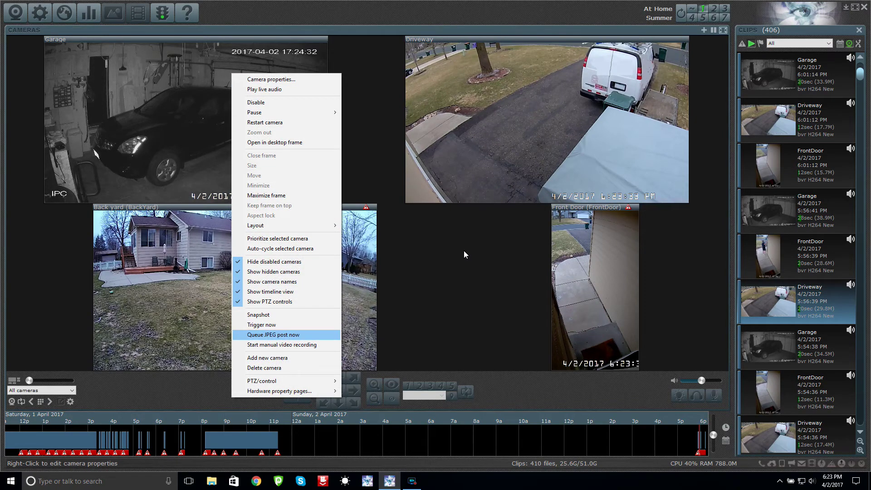
key("Up")
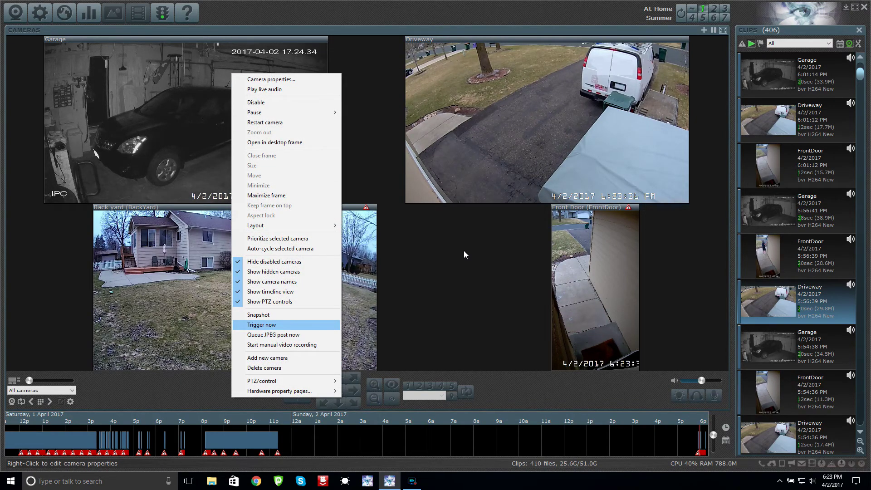
key("Return")
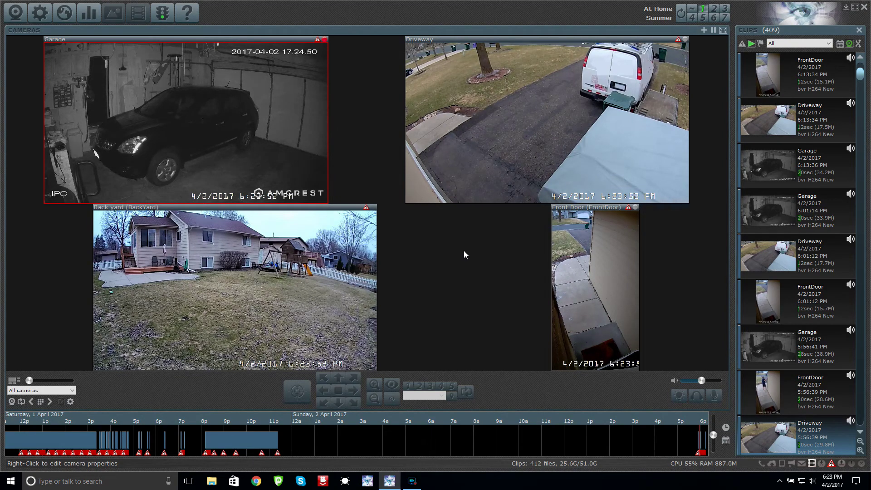
Step: Review the Garage camera's network IP configuration, including the option to get events with PullPointSubscription, and close that configuration
right_click(233, 89)
left_click(270, 95)
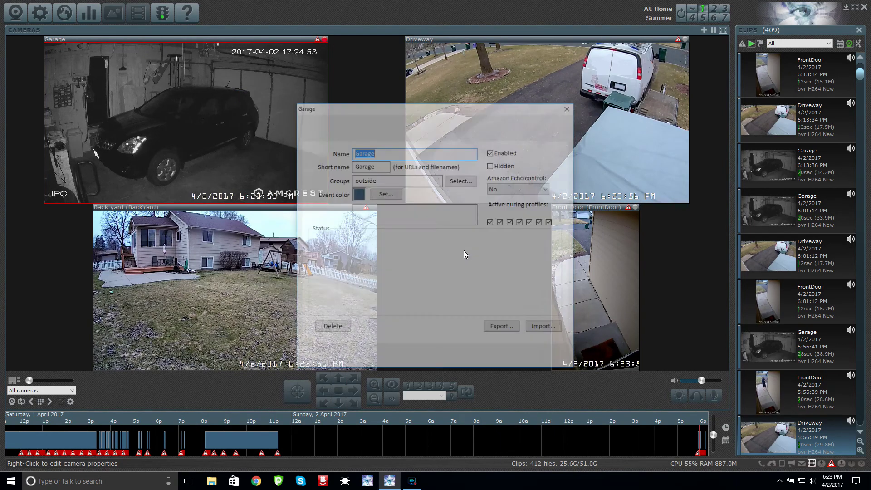
key("ctrl+Tab")
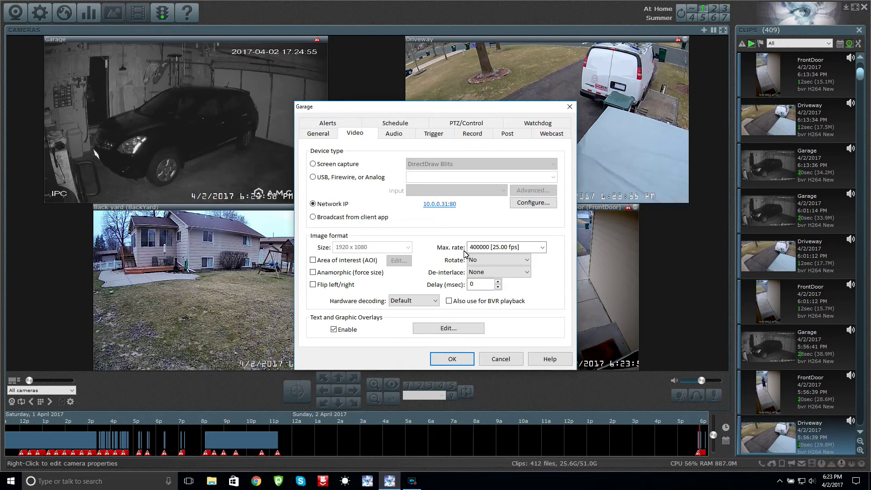
left_click(533, 203)
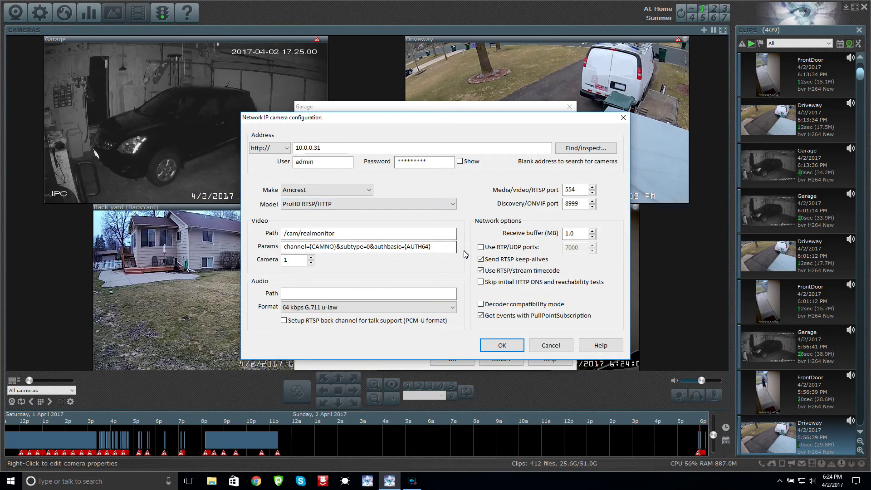
key("Tab")
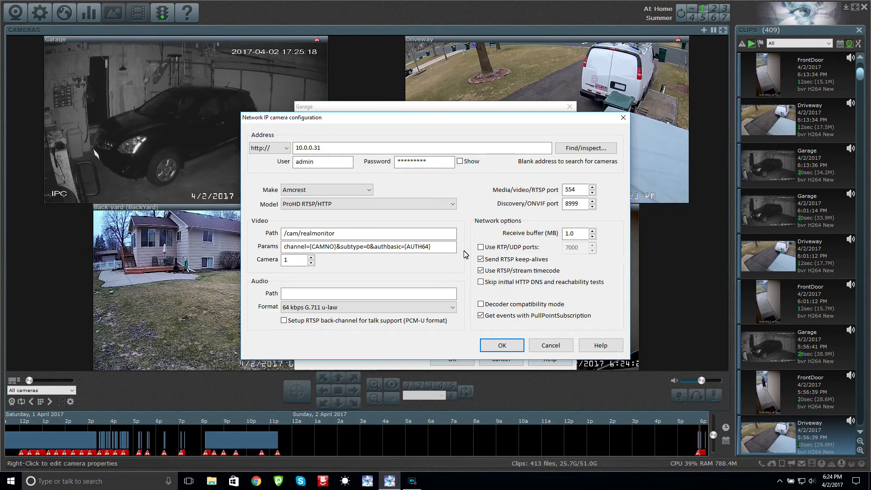
left_click_drag(511, 116, 464, 251)
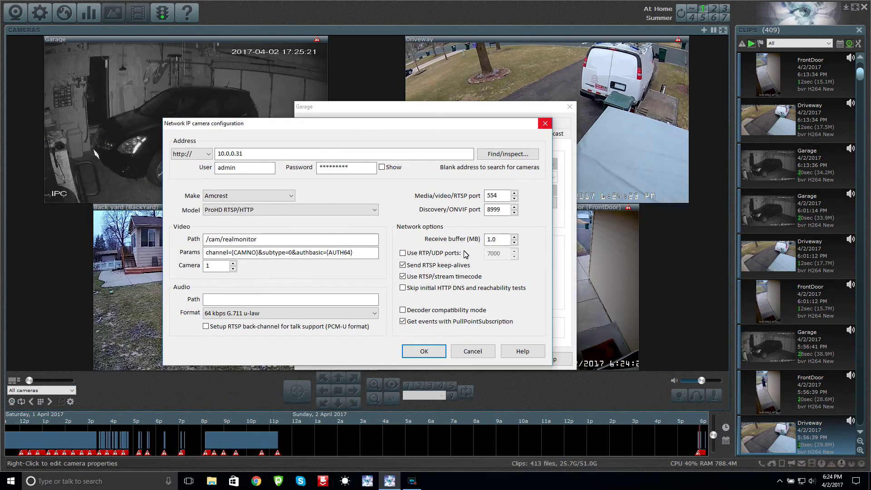
left_click(545, 124)
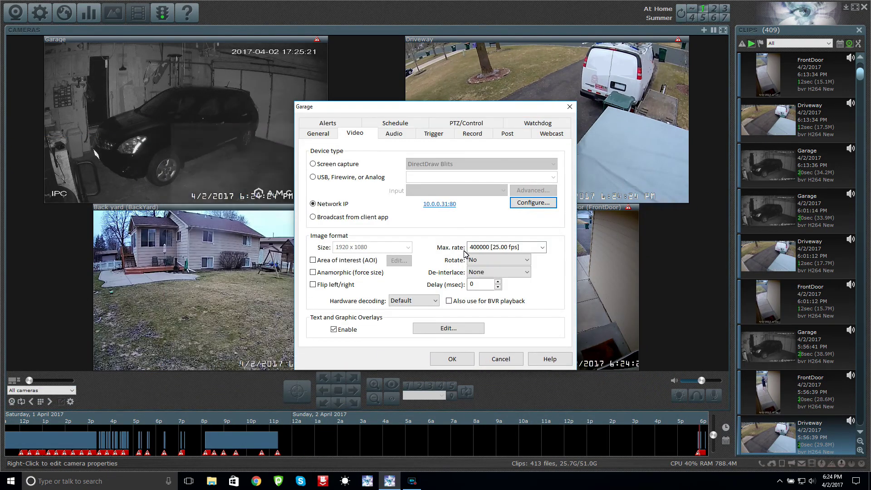
Step: Review the Garage camera's trigger sources and recording settings for the At Home profile
left_click(434, 133)
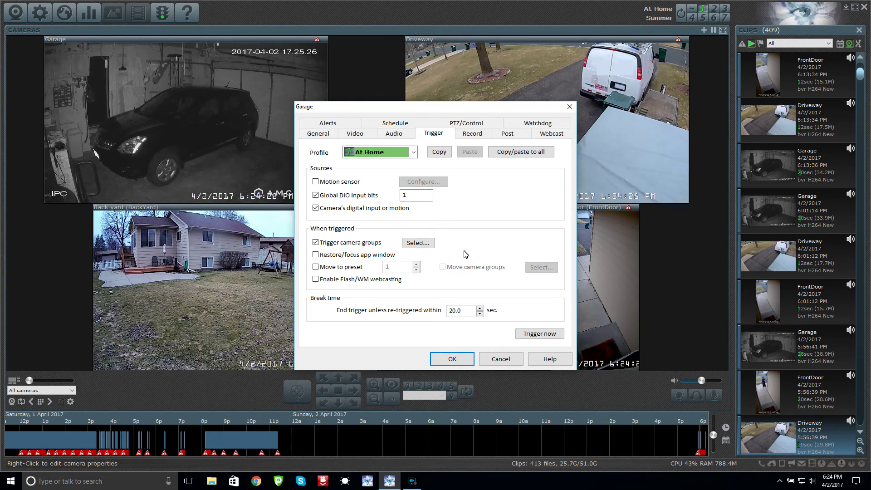
key("shift+Tab")
key("ctrl+Tab")
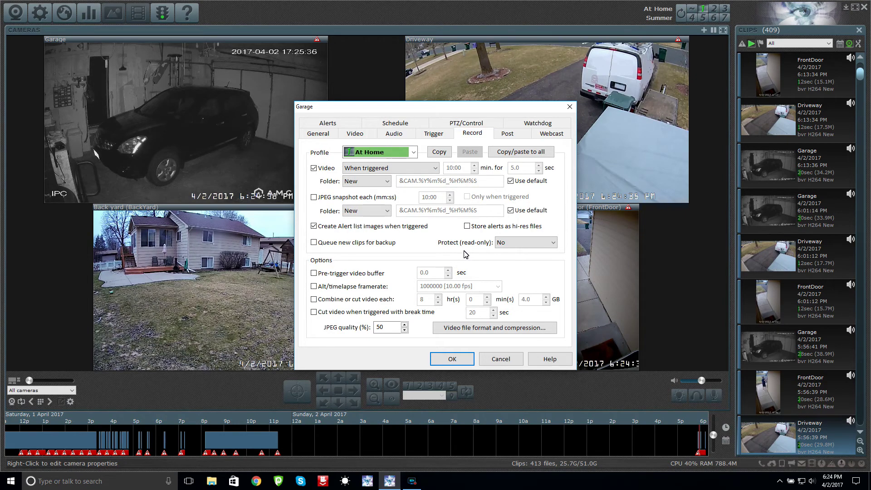
key("Tab")
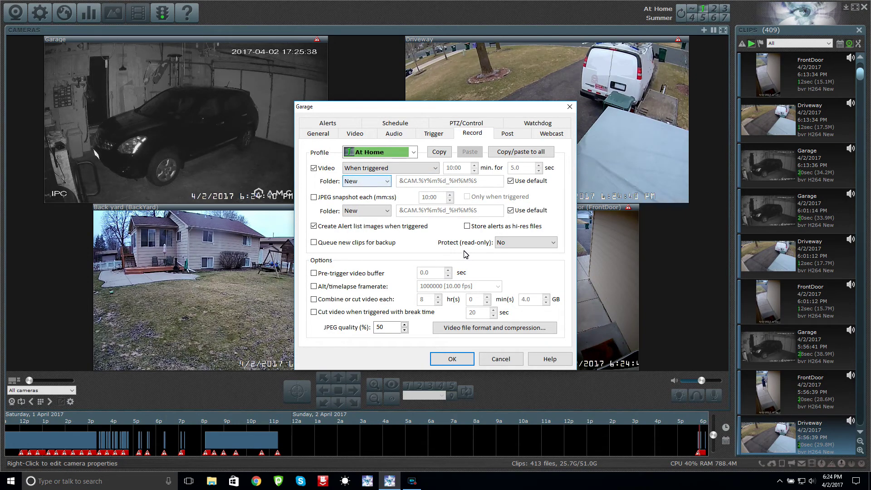
key("shift+Tab")
key("shift+Tab")
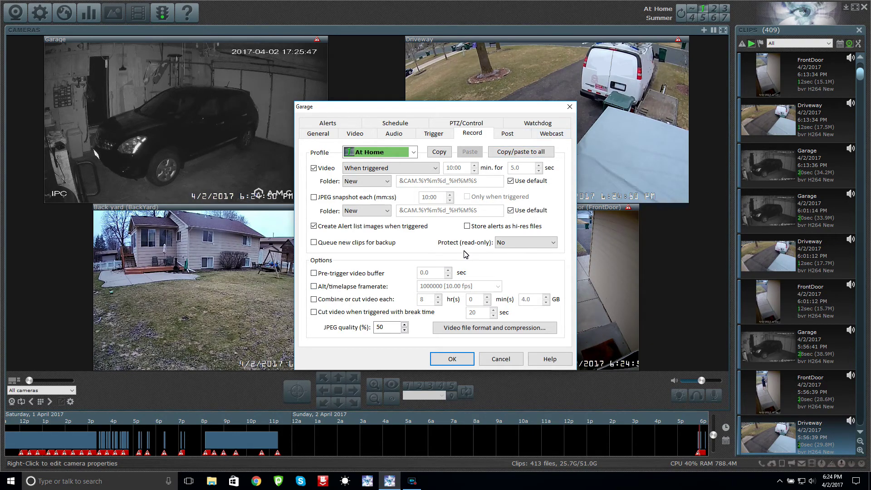
Step: Compare the Garage camera's alert actions for the At Home and Work hours profiles, and return to the At Home profile
left_click(345, 124)
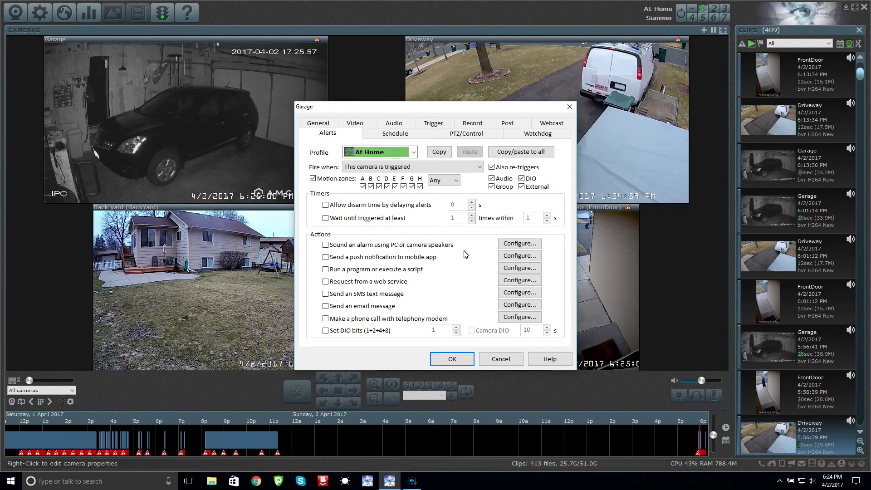
key("alt+Down")
key("Down")
key("Return")
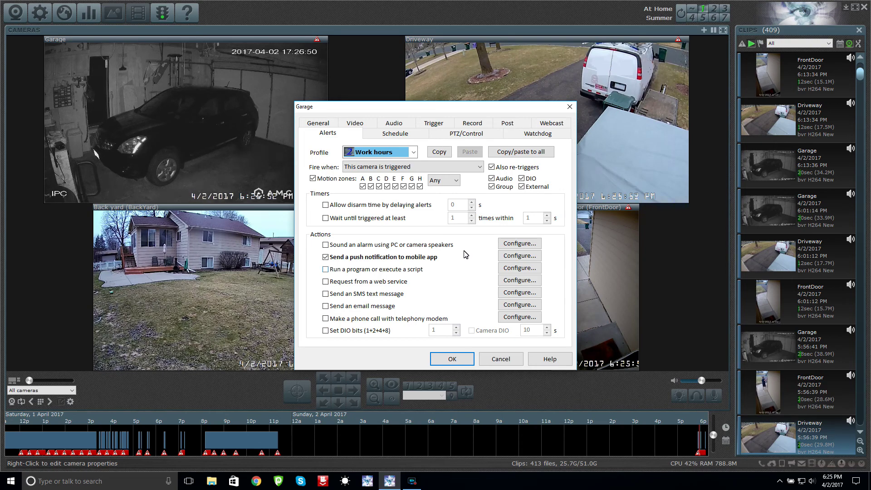
key("Tab")
key("alt+Down")
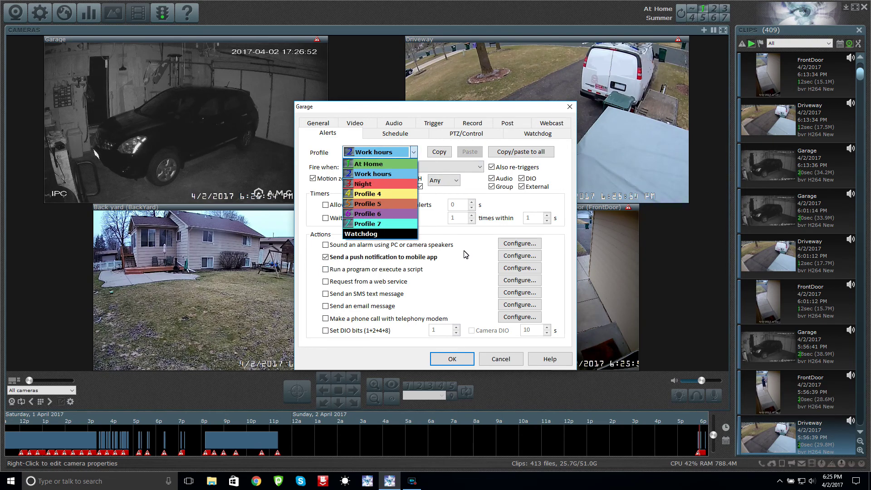
key("Up")
key("Return")
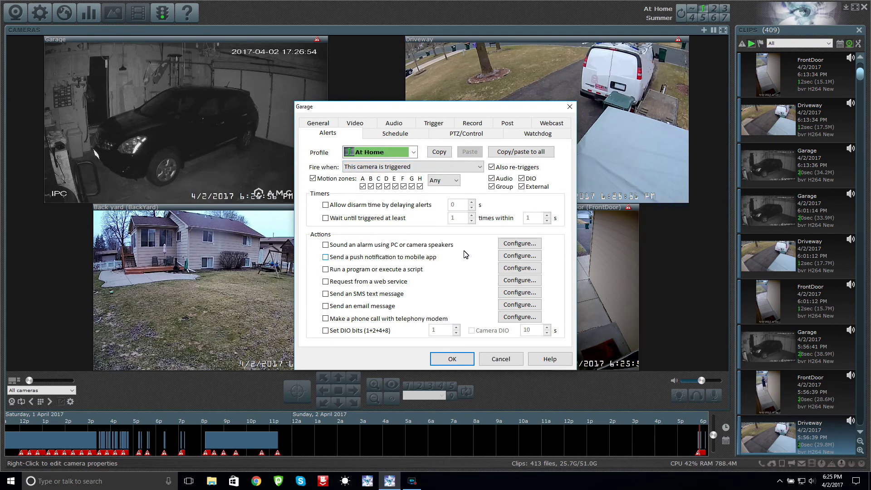